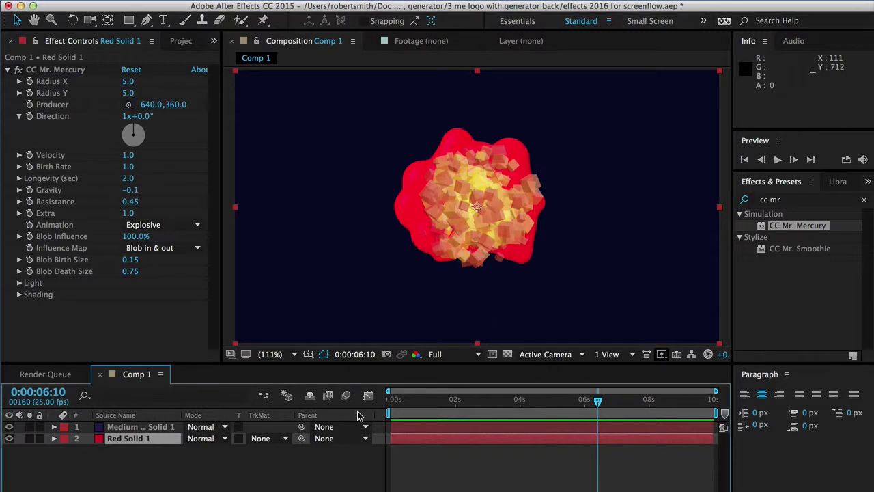
# Preview the CC Mr. Mercury red blob on Red Solid 1, then collapse its effect settings.
pyautogui.click(468, 454)
pyautogui.press('space')
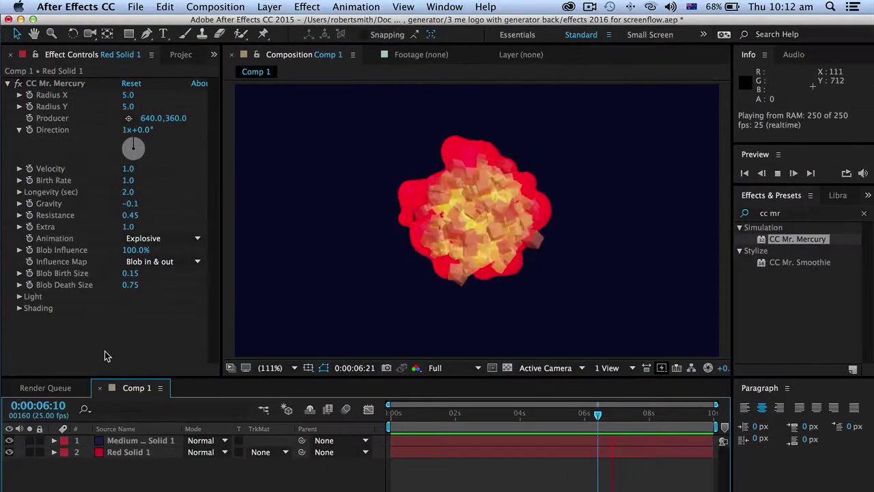
pyautogui.click(116, 346)
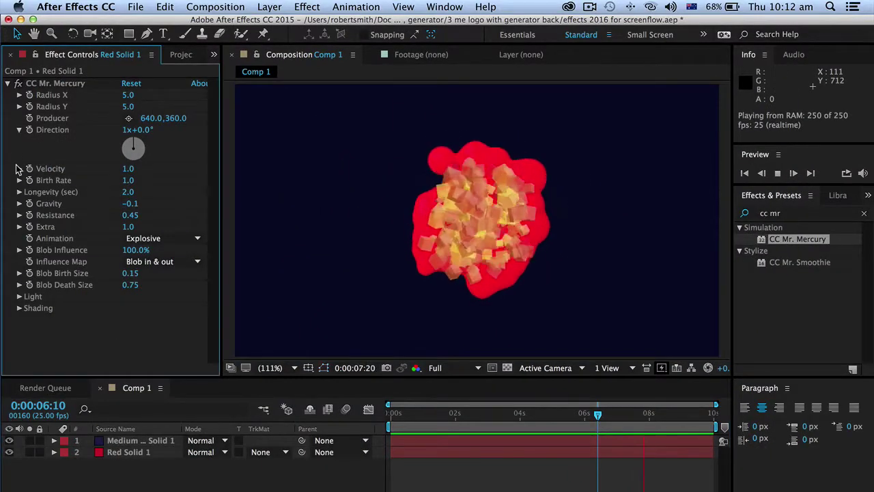
pyautogui.click(7, 83)
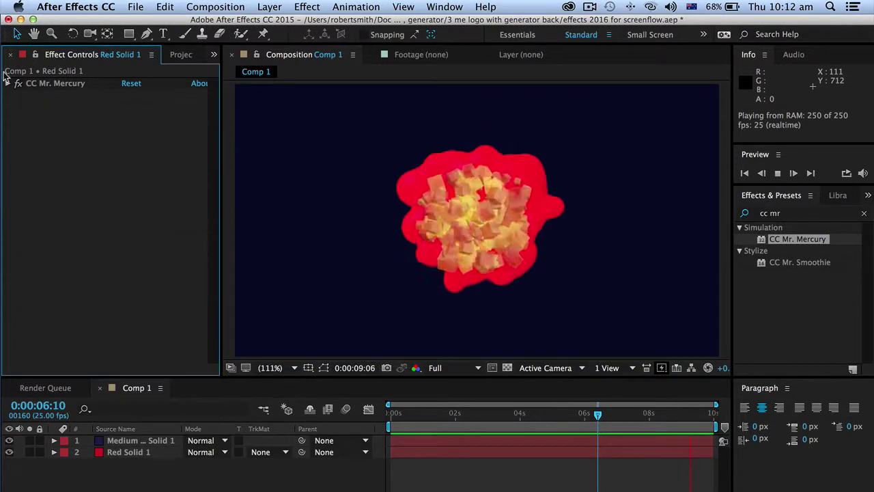
pyautogui.click(157, 482)
pyautogui.click(115, 185)
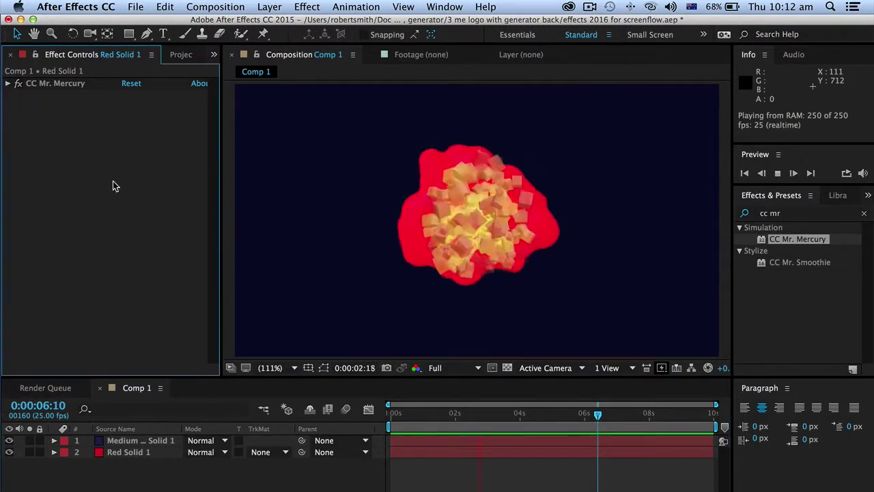
# Create Comp 2 with the HDV/HDTV 720 25 preset: 1280×720, 25 fps, 10 seconds.
pyautogui.press('super+0')
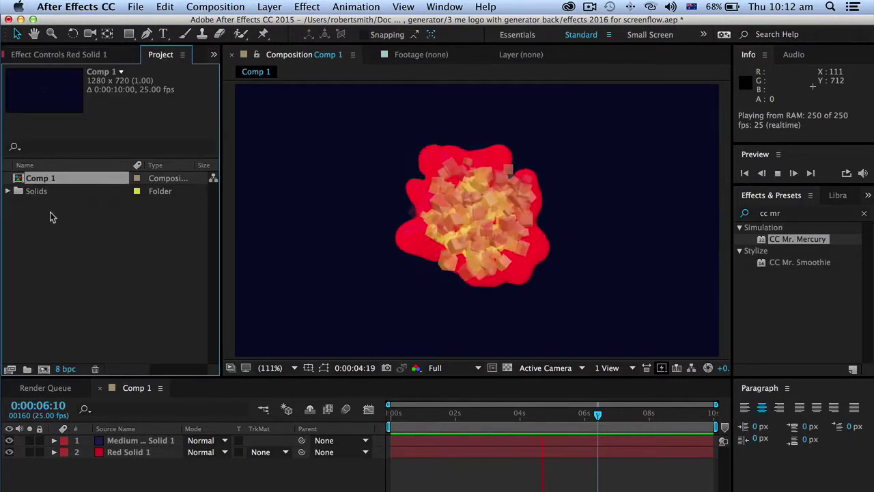
pyautogui.click(102, 264)
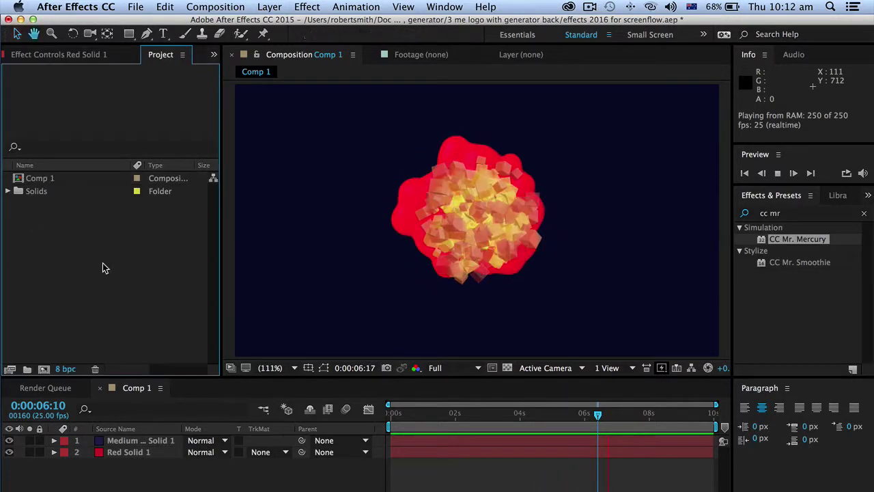
pyautogui.press('super+n')
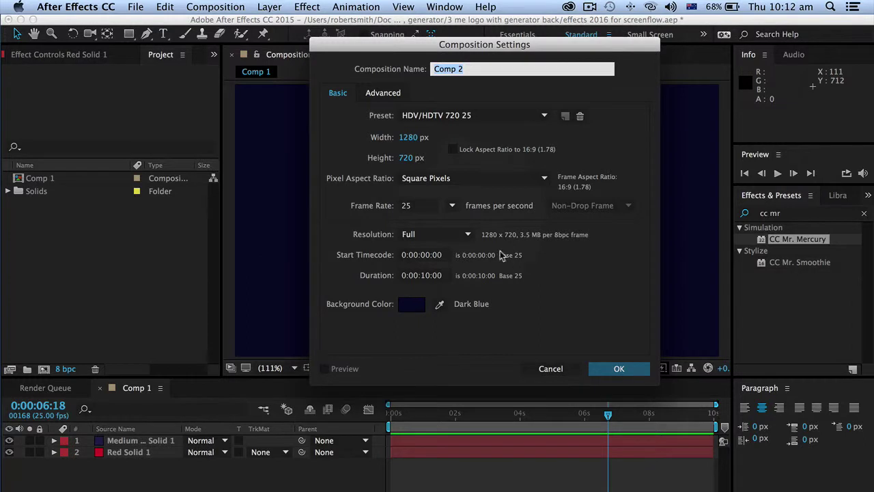
pyautogui.click(628, 371)
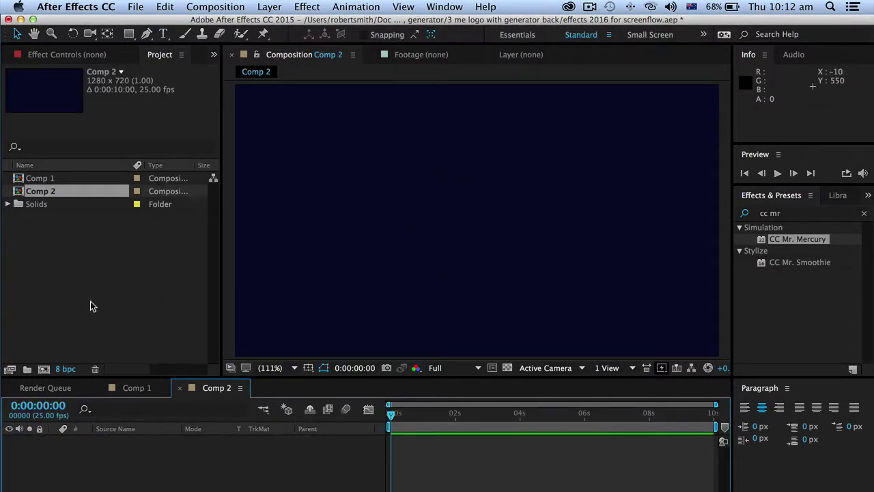
# Nest Comp 1 as layer 1 in the Comp 2 timeline, preview it, then select that layer.
pyautogui.click(19, 181)
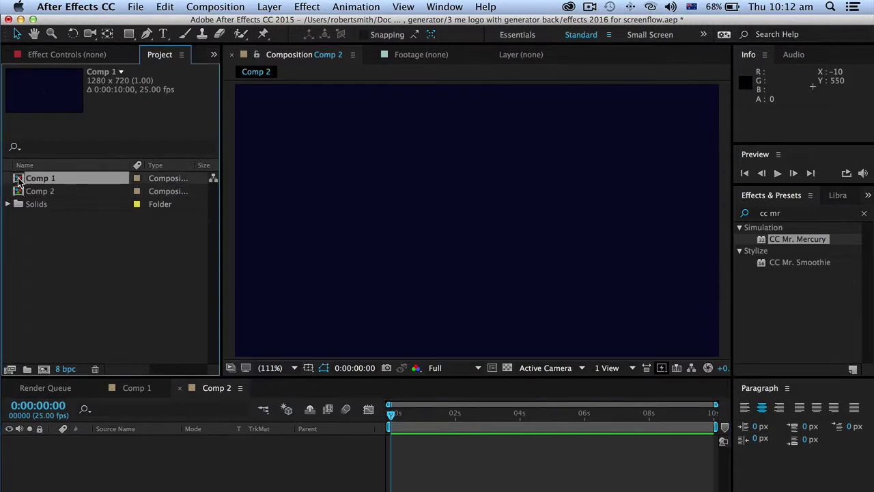
pyautogui.moveTo(19, 181); pyautogui.dragTo(86, 487)
pyautogui.press('space')
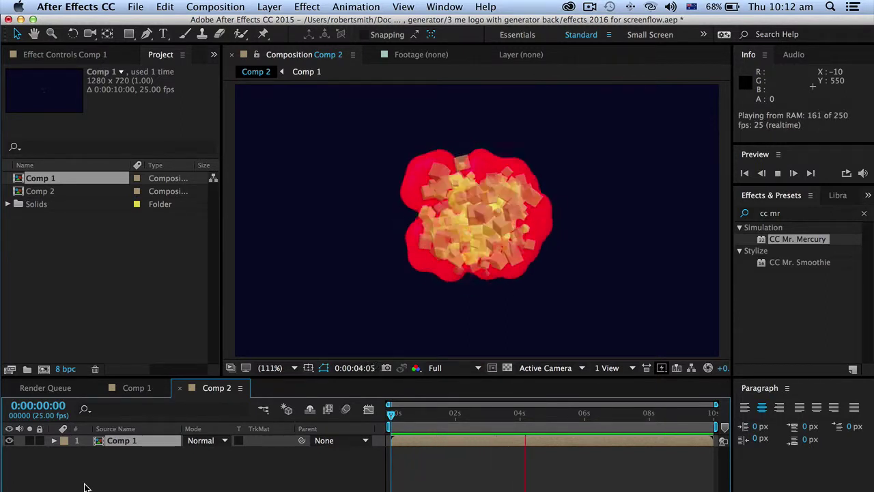
pyautogui.press('space')
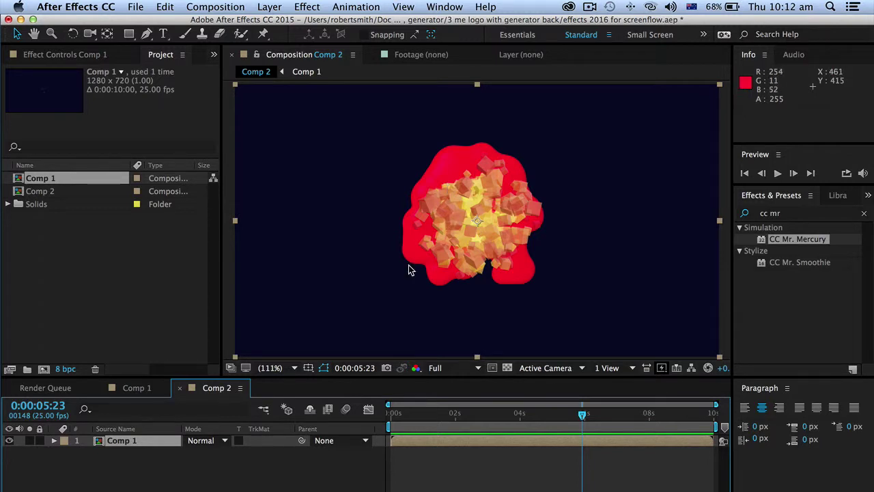
pyautogui.click(146, 443)
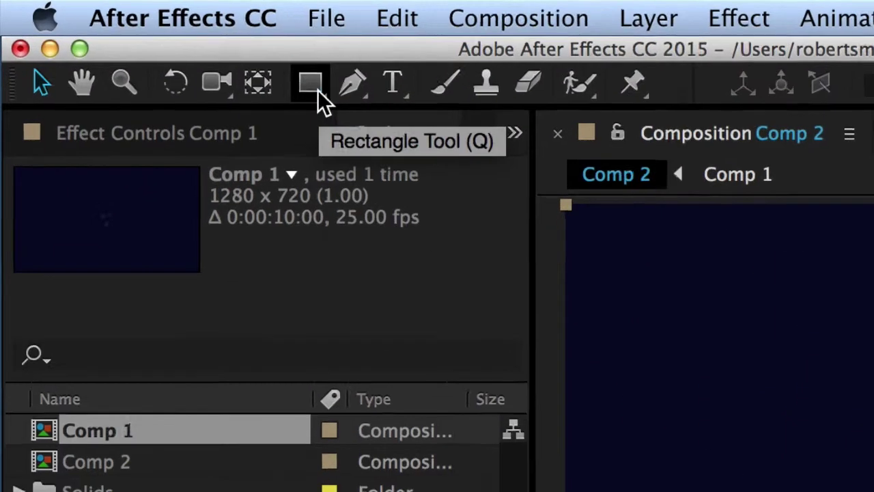
# Draw an elliptical Mask 1 circle over the explosion on the Comp 1 layer and preview it.
pyautogui.click(130, 37)
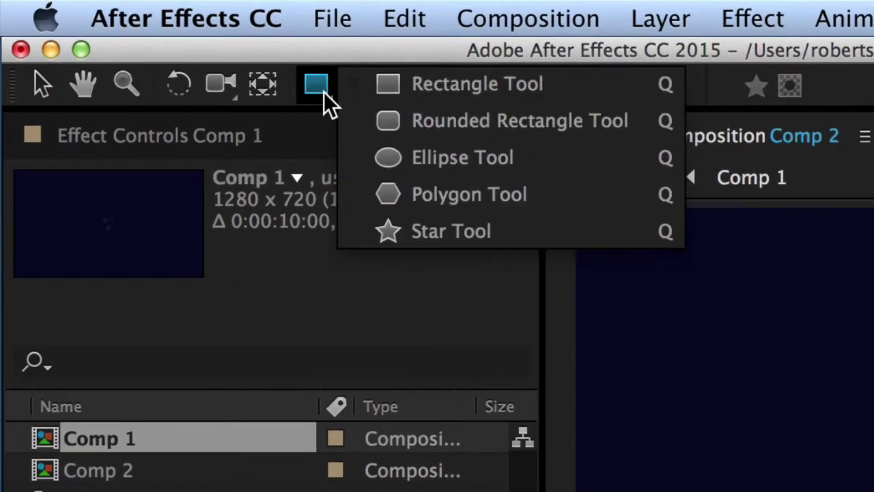
pyautogui.click(395, 93)
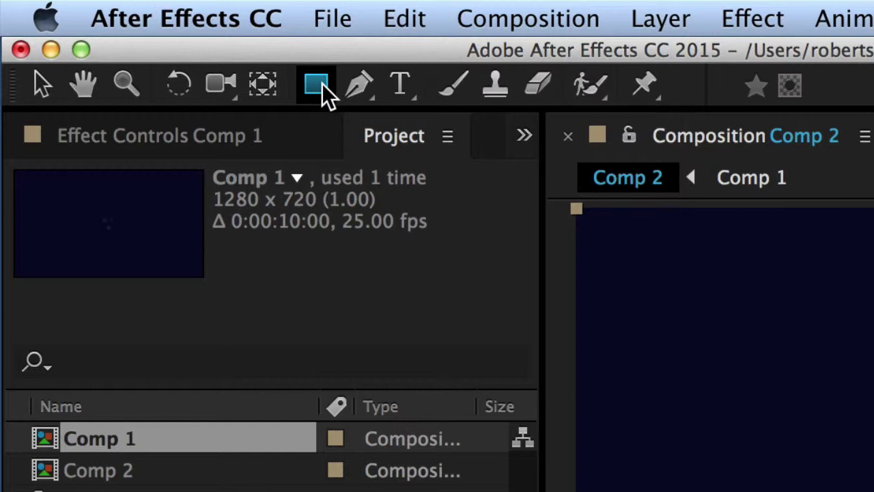
pyautogui.moveTo(325, 92); pyautogui.dragTo(414, 164)
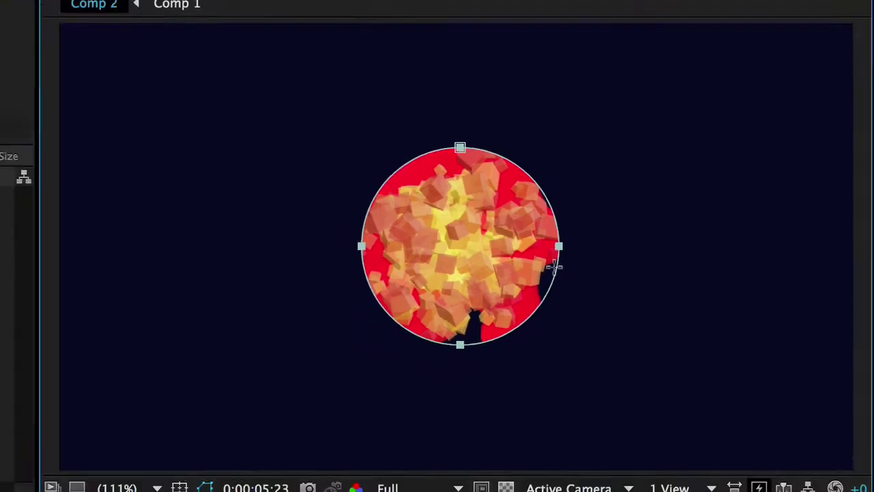
pyautogui.press('space')
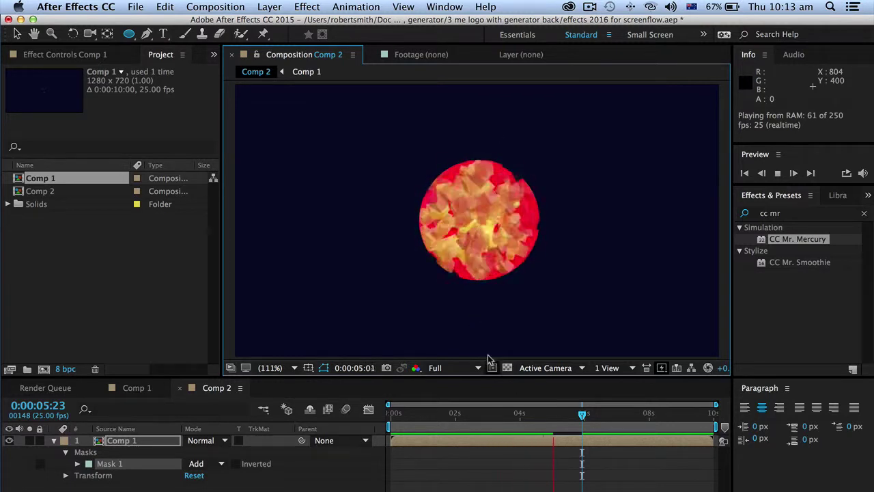
# Stop the preview and expand Mask 1 to show its path, feather, opacity and expansion.
pyautogui.press('space')
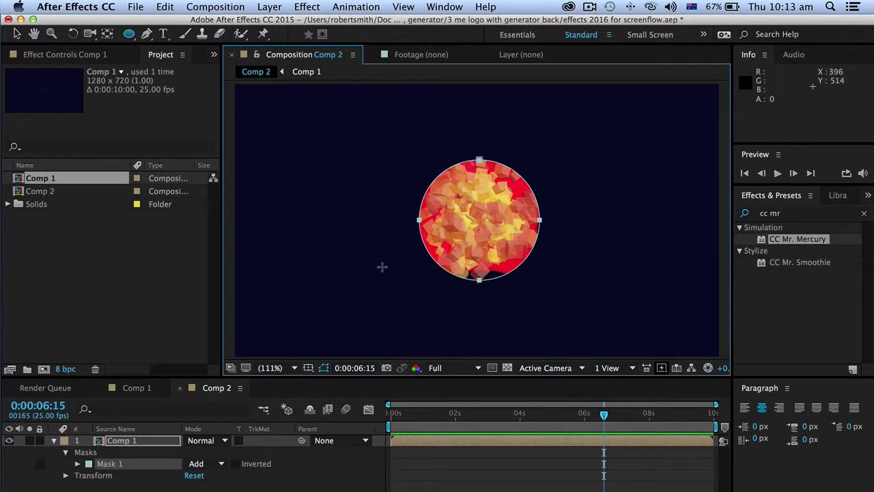
pyautogui.moveTo(229, 388); pyautogui.dragTo(335, 329)
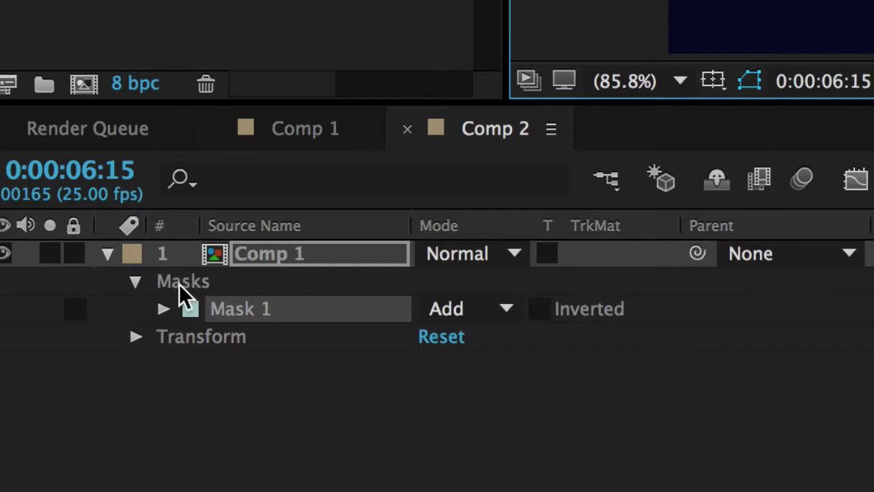
pyautogui.click(162, 309)
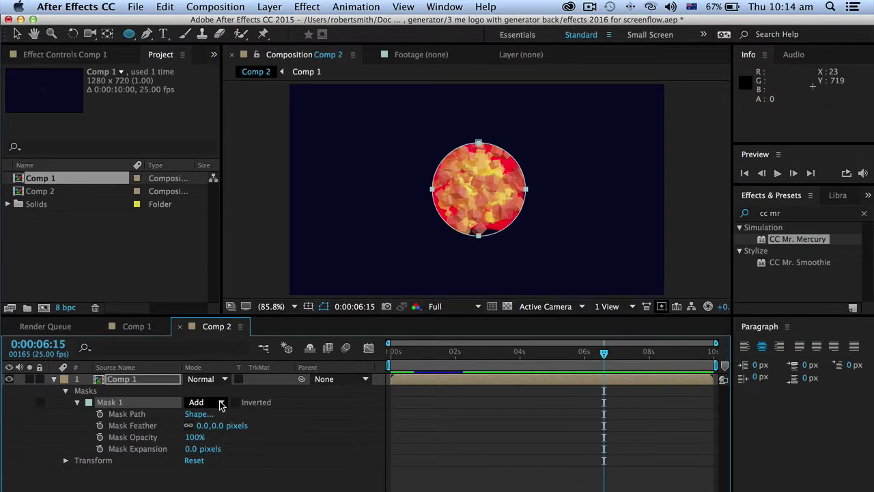
pyautogui.click(507, 309)
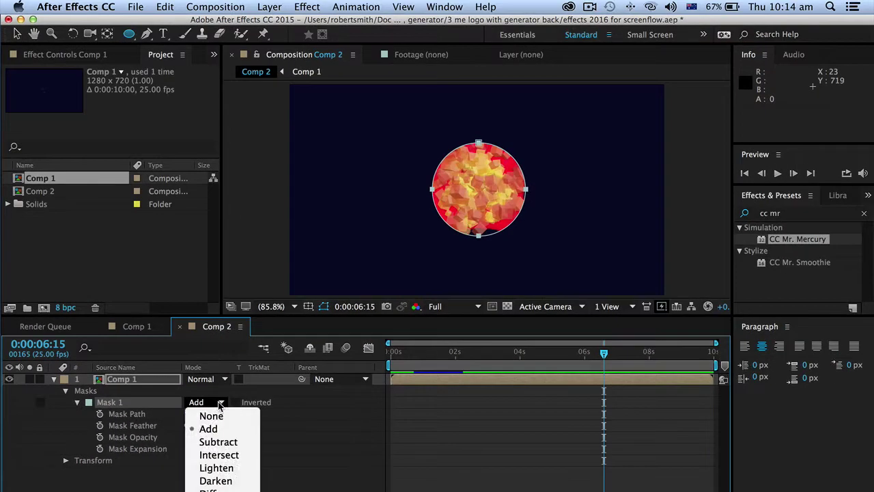
pyautogui.click(218, 442)
pyautogui.press('space')
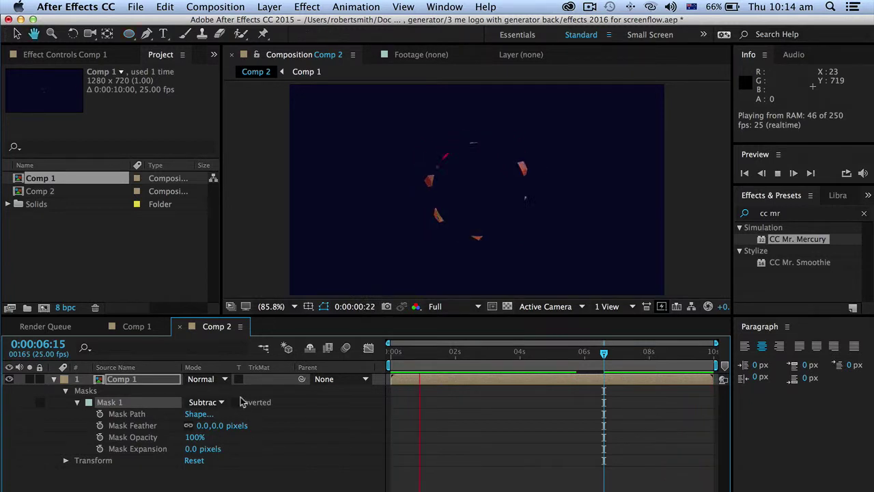
pyautogui.press('space')
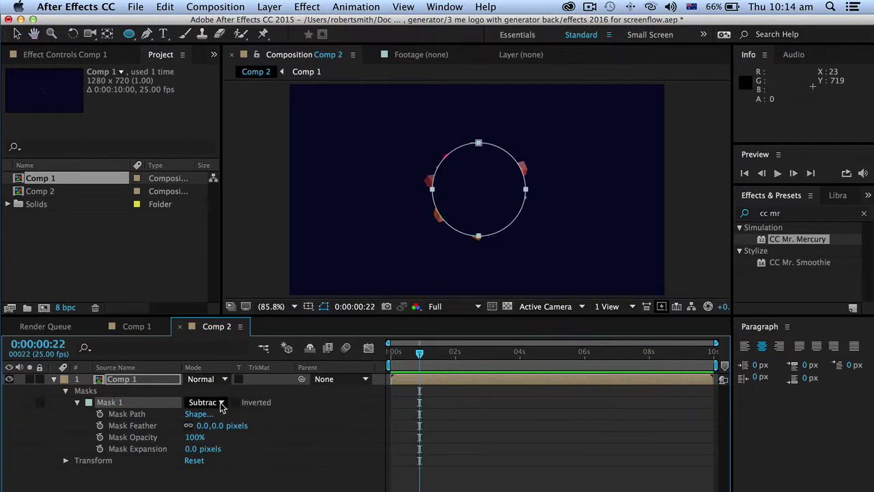
pyautogui.click(221, 403)
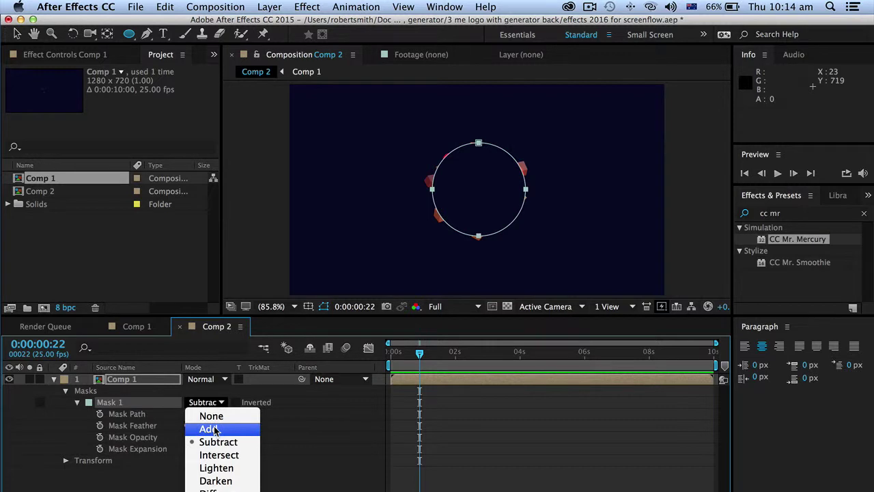
pyautogui.click(214, 429)
pyautogui.press('space')
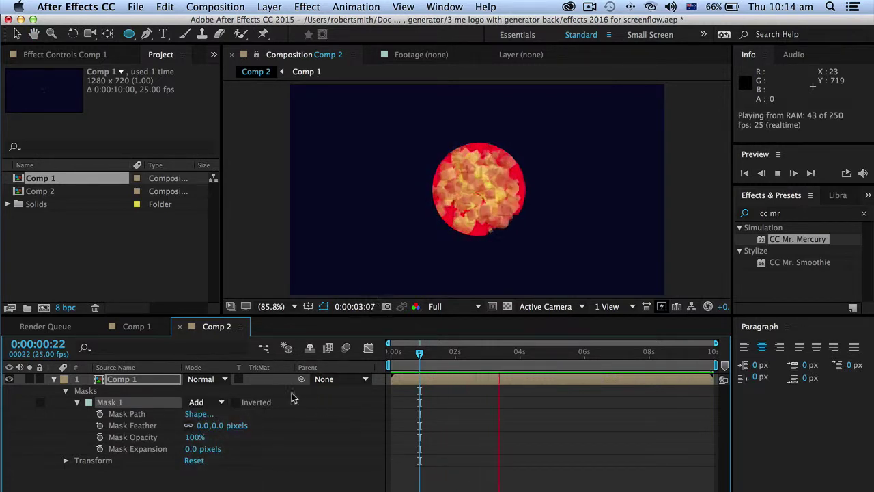
# Search Effects & Presets for 'stroke' and apply Generate > Stroke to the Comp 1 layer.
pyautogui.click(54, 380)
pyautogui.press('space')
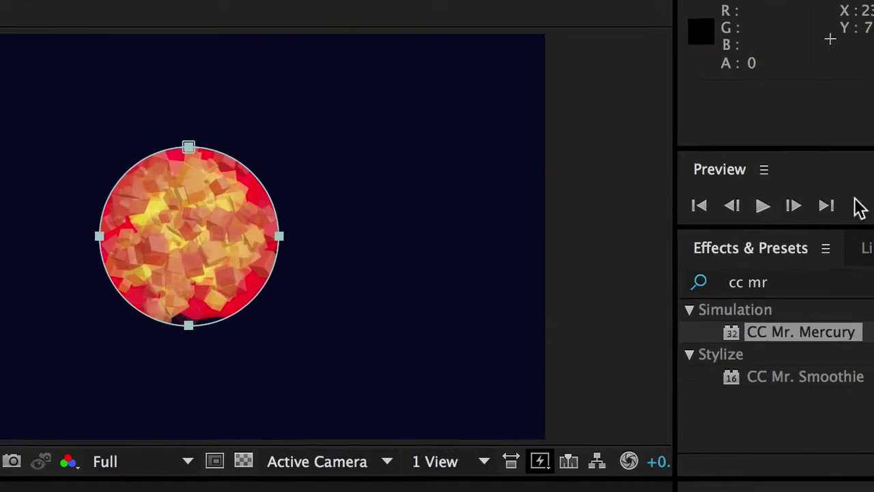
pyautogui.click(741, 247)
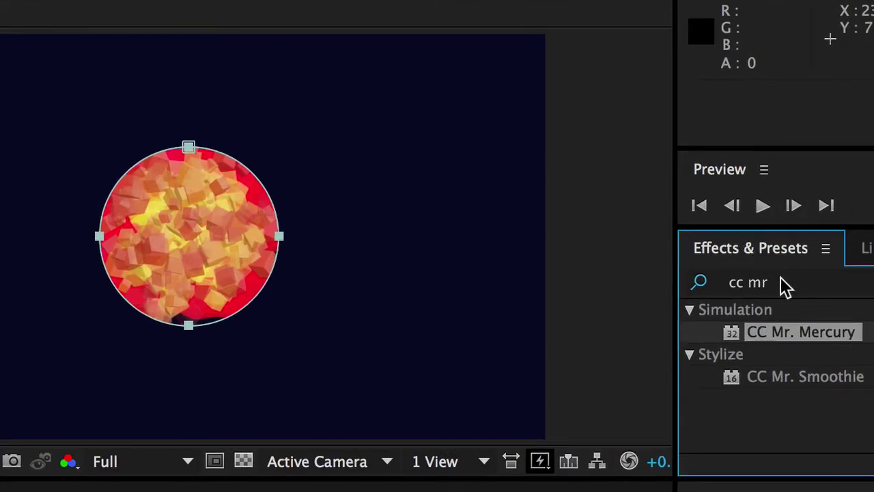
pyautogui.click(785, 285)
pyautogui.write('str')
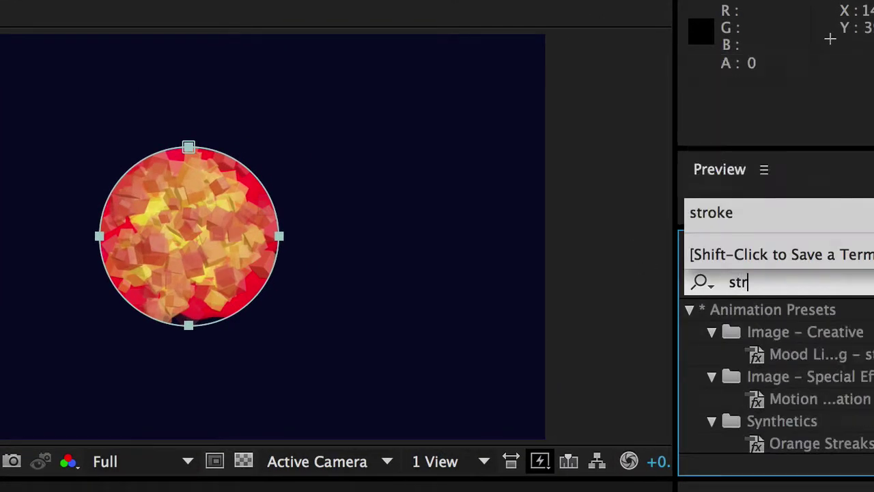
pyautogui.write('oke')
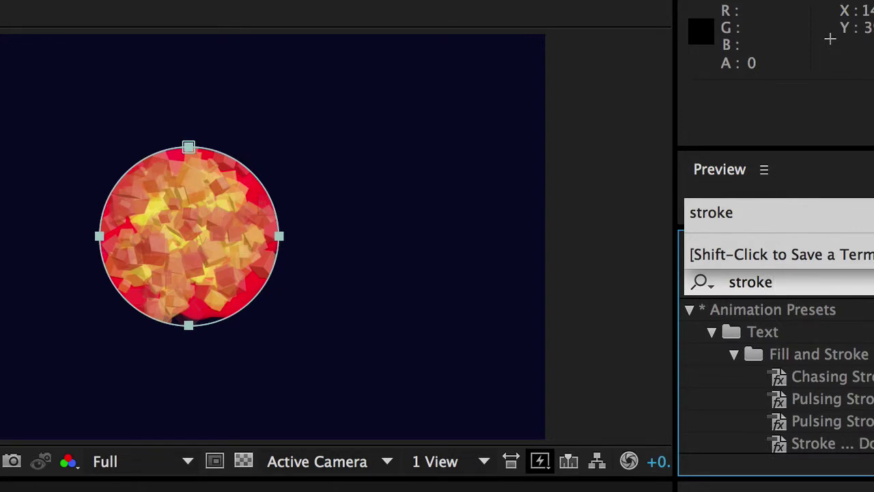
pyautogui.click(734, 356)
pyautogui.click(735, 355)
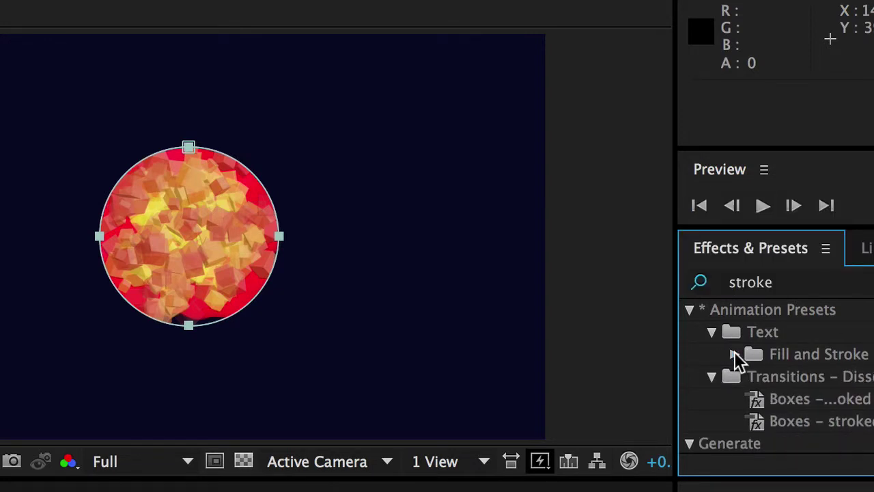
pyautogui.scroll(-3, 808, 447)
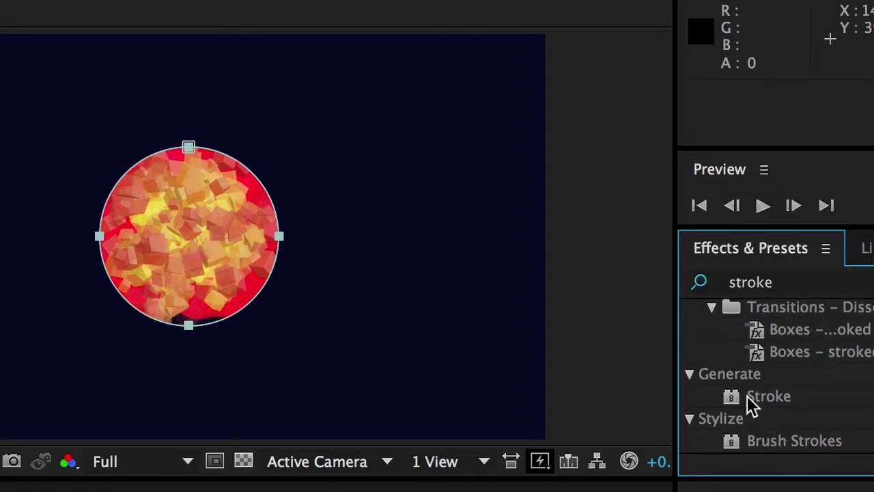
pyautogui.moveTo(731, 398)
pyautogui.mouseDown()
pyautogui.moveTo(444, 280)
pyautogui.moveTo(225, 232)
pyautogui.mouseUp()
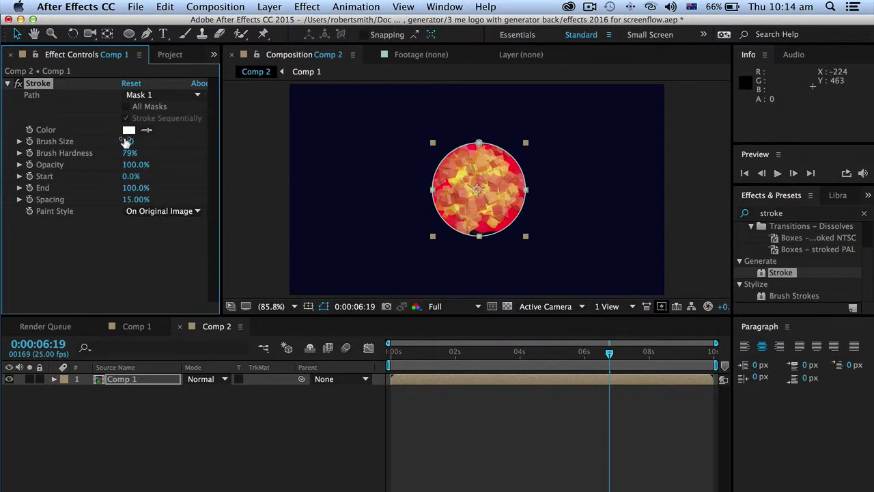
# Increase the Stroke brush size to 12.5 and preview the thicker ring.
pyautogui.moveTo(126, 141); pyautogui.dragTo(181, 143)
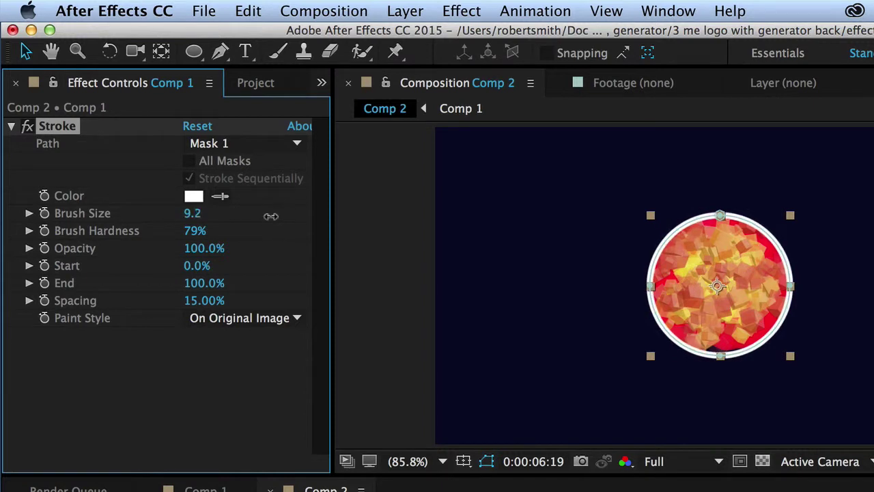
pyautogui.moveTo(271, 215); pyautogui.dragTo(316, 230)
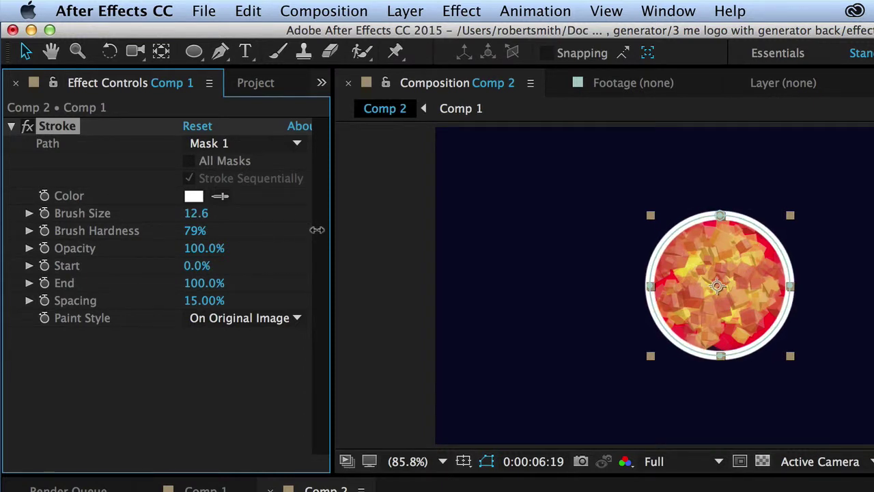
pyautogui.moveTo(317, 230); pyautogui.dragTo(321, 242)
pyautogui.press('space')
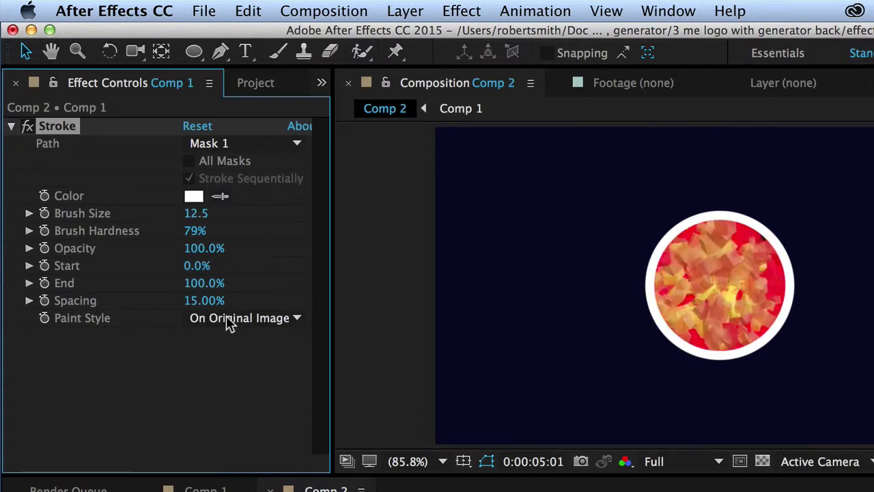
pyautogui.press('space')
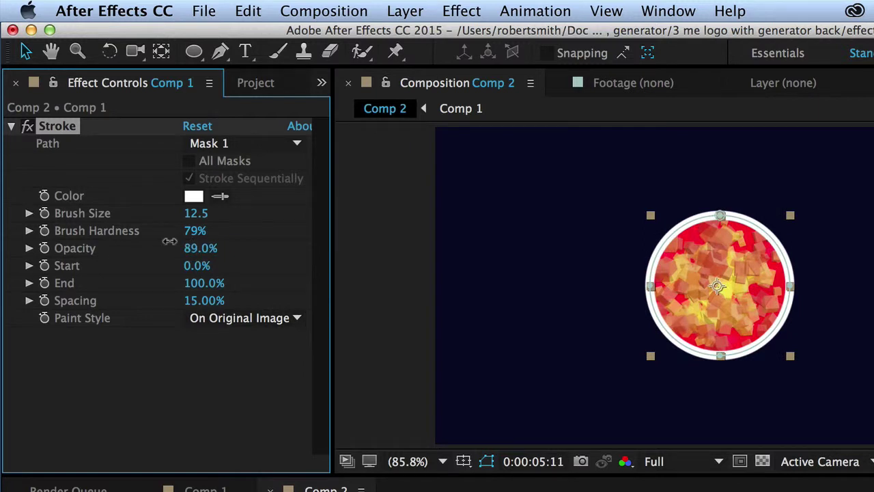
# Lower the Stroke opacity to 48% and preview the translucent ring.
pyautogui.moveTo(170, 242)
pyautogui.mouseDown()
pyautogui.moveTo(129, 246)
pyautogui.moveTo(140, 247)
pyautogui.mouseUp()
pyautogui.press('space')
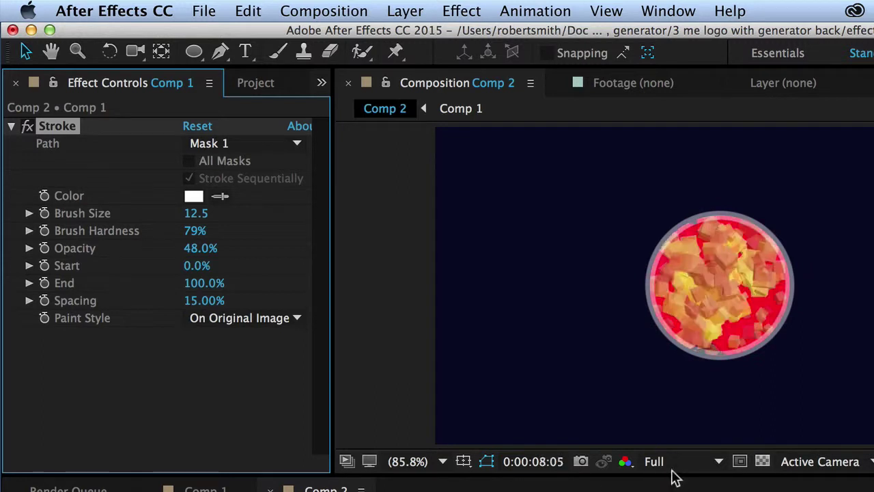
pyautogui.moveTo(669, 470); pyautogui.dragTo(669, 491)
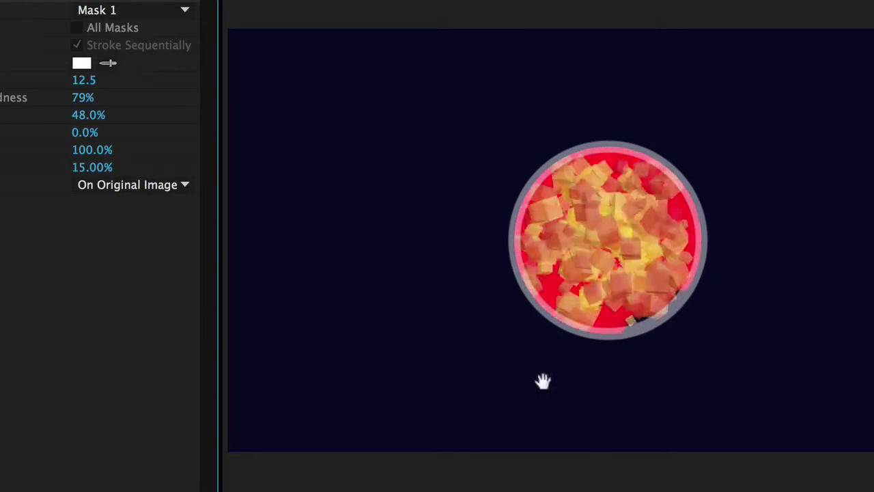
pyautogui.click(538, 307)
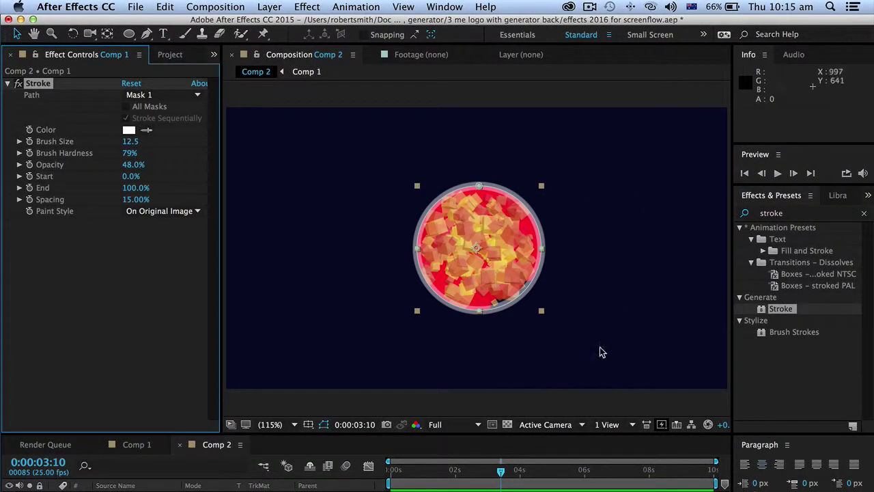
pyautogui.click(135, 316)
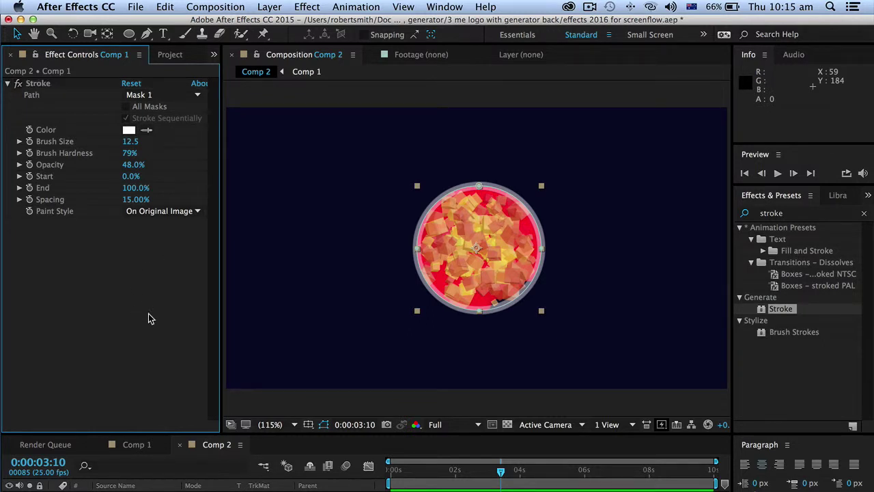
# Import me.psd into the project as merged-layer footage.
pyautogui.press('super+0')
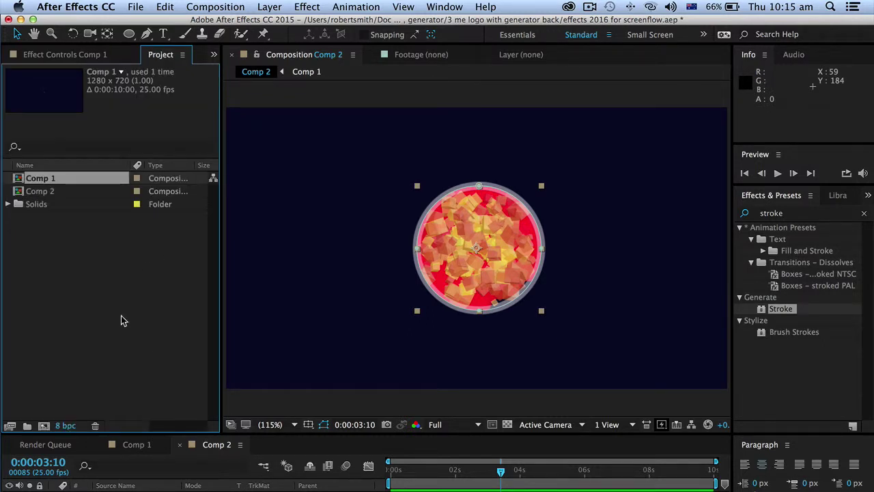
pyautogui.doubleClick(121, 316)
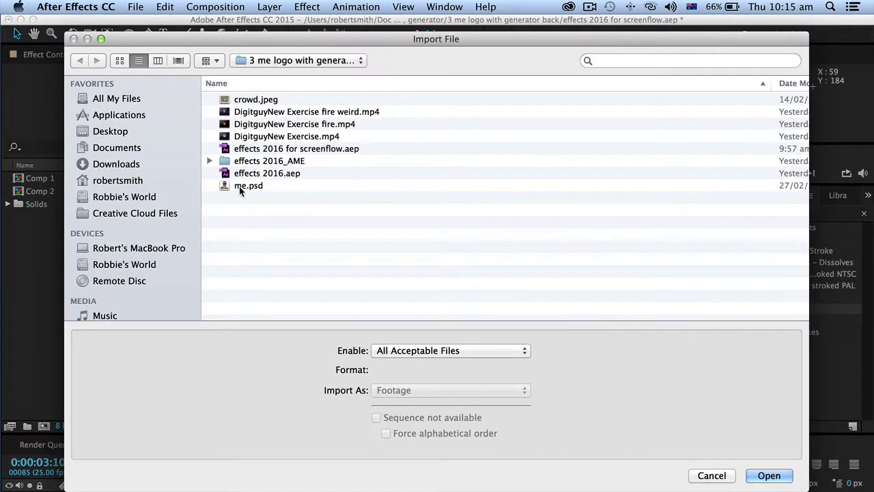
pyautogui.click(239, 186)
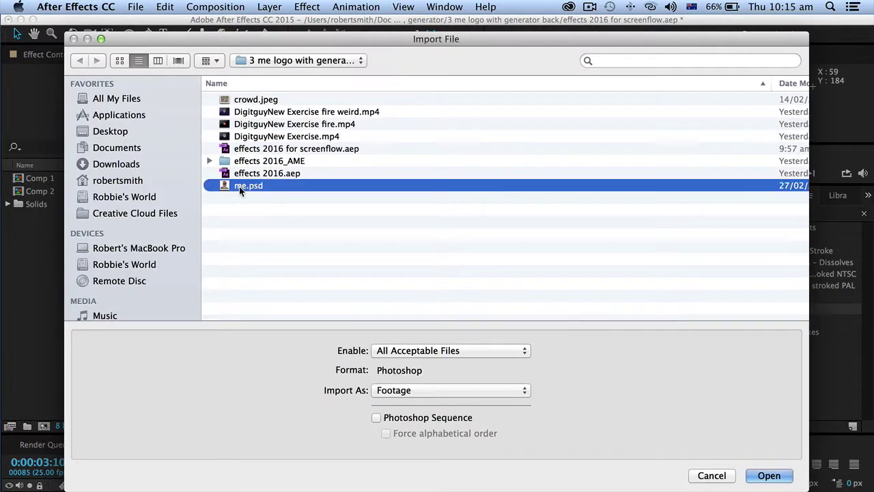
pyautogui.click(769, 475)
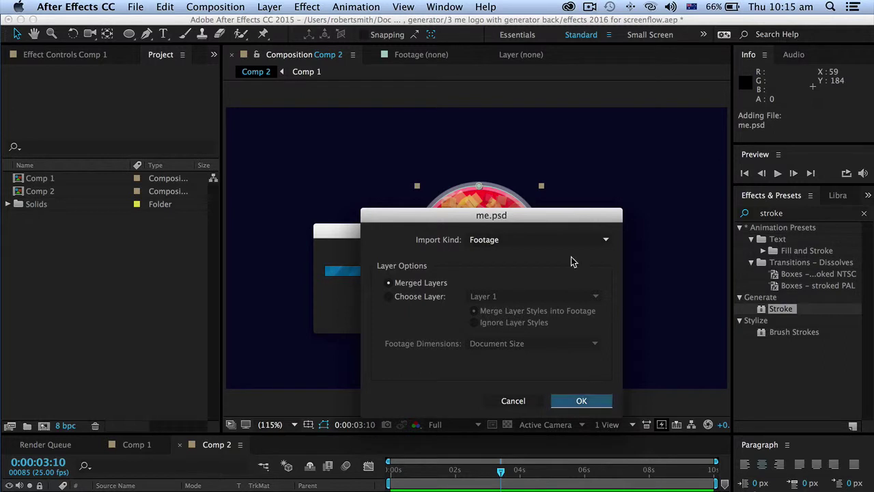
pyautogui.click(585, 400)
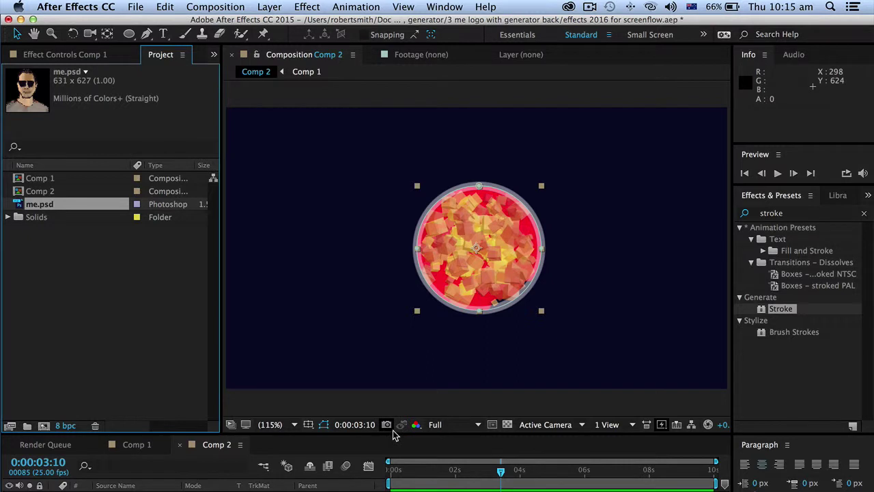
# Add me.psd above Comp 1 in Comp 2, scale it to 49%, and centre it over the circle.
pyautogui.moveTo(387, 431); pyautogui.dragTo(387, 375)
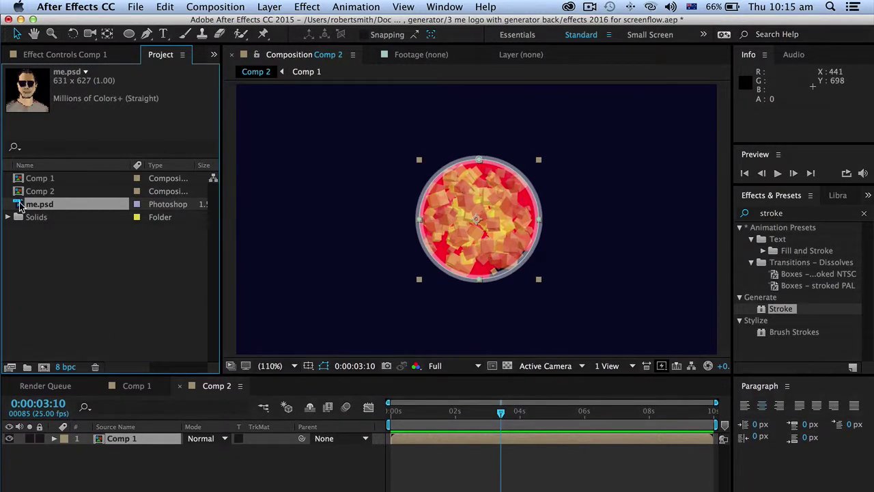
pyautogui.moveTo(21, 207); pyautogui.dragTo(97, 441)
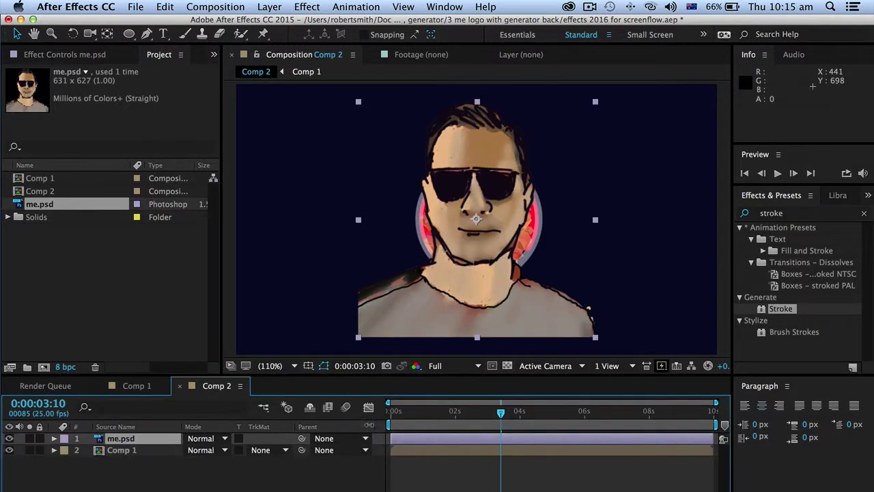
pyautogui.moveTo(781, 309)
pyautogui.mouseDown()
pyautogui.moveTo(386, 443)
pyautogui.moveTo(411, 444)
pyautogui.mouseUp()
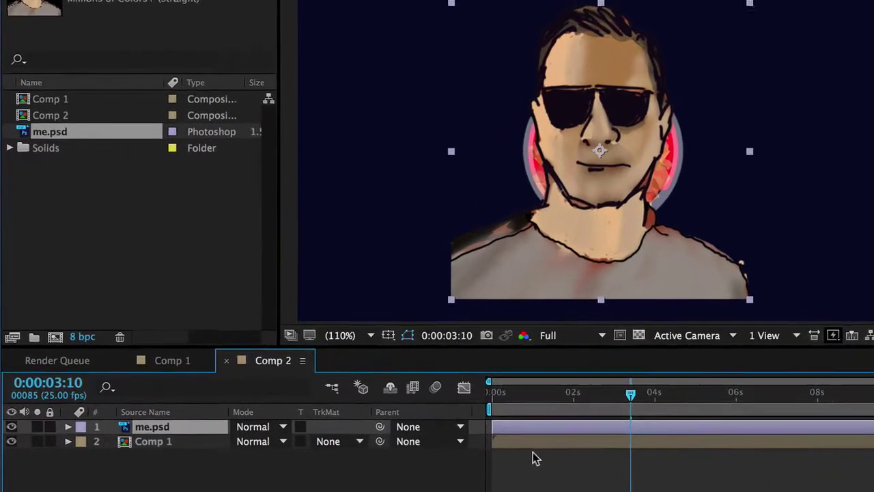
pyautogui.press('s')
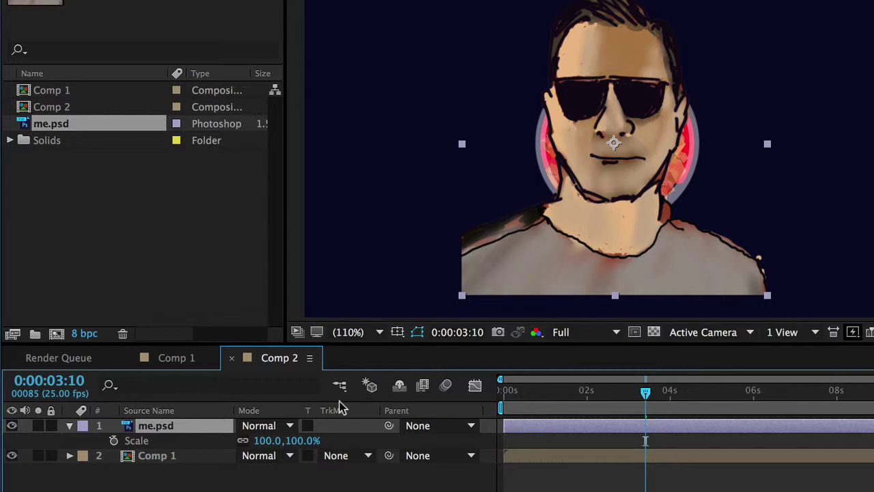
pyautogui.moveTo(292, 441); pyautogui.dragTo(244, 432)
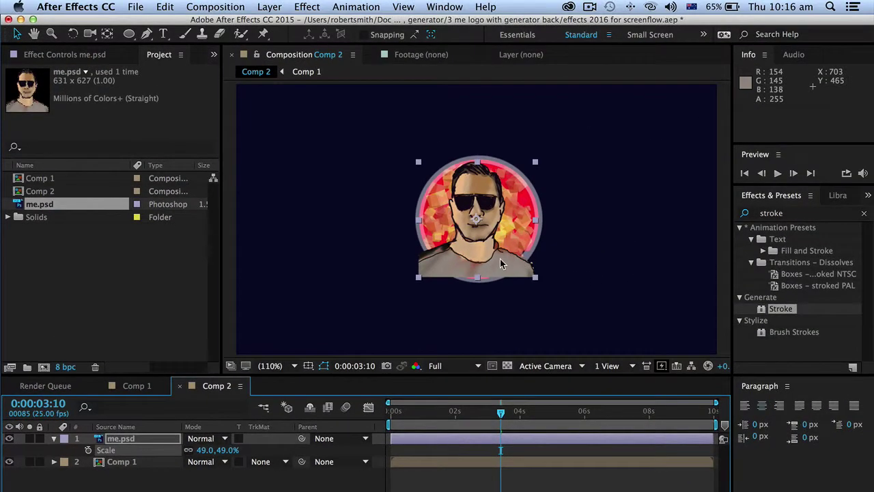
pyautogui.moveTo(499, 259); pyautogui.dragTo(501, 262)
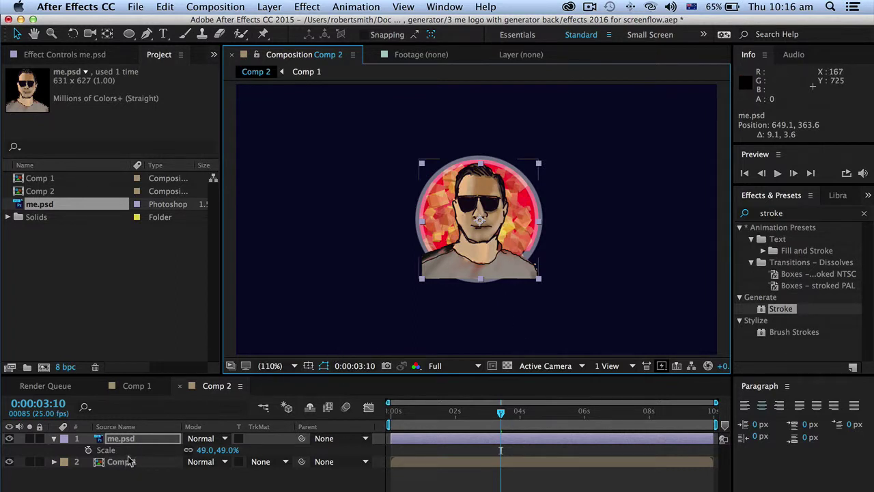
# Switch to the Ellipse tool to mask the me.psd portrait.
pyautogui.click(127, 35)
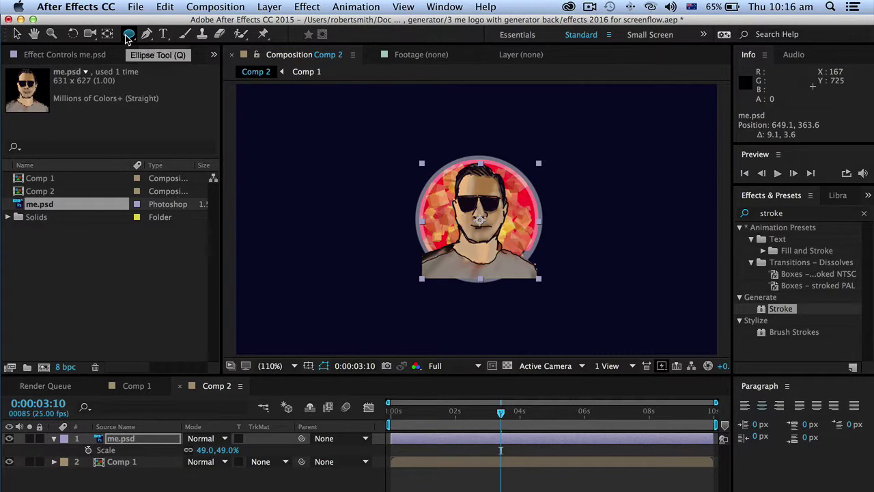